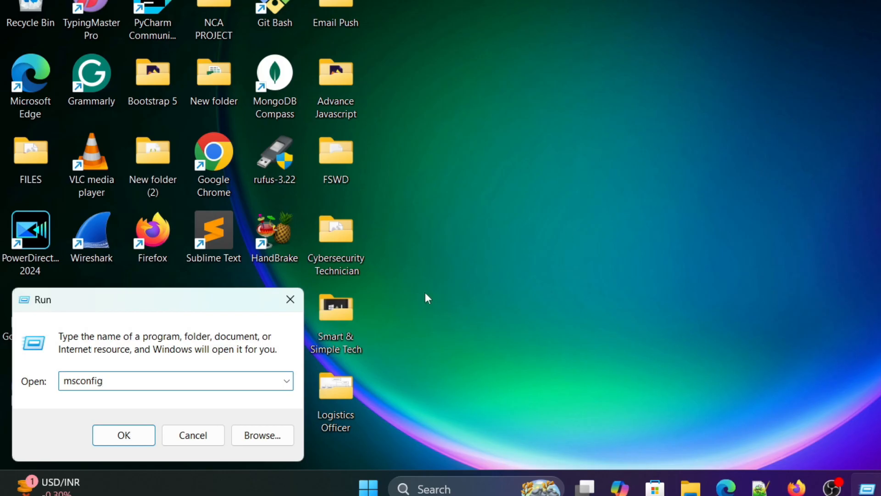
# Launch System Configuration with msconfig and go through its startup items in Task Manager
pyautogui.click(127, 438)
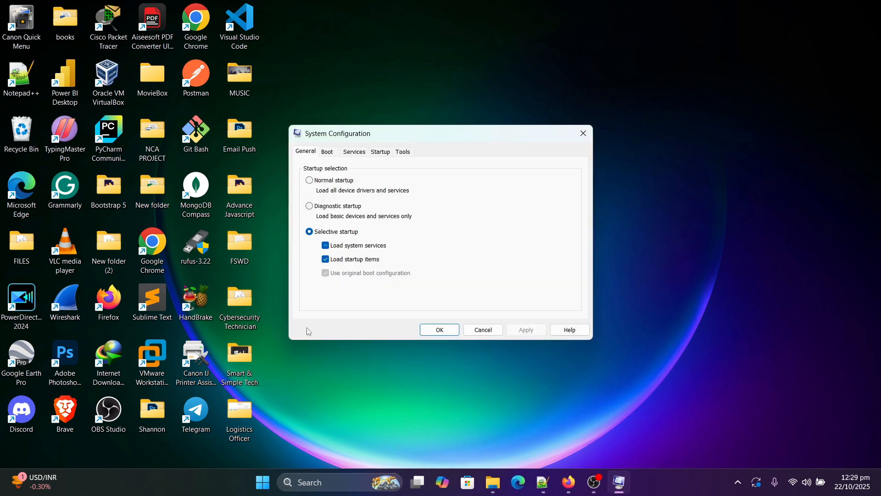
pyautogui.click(387, 156)
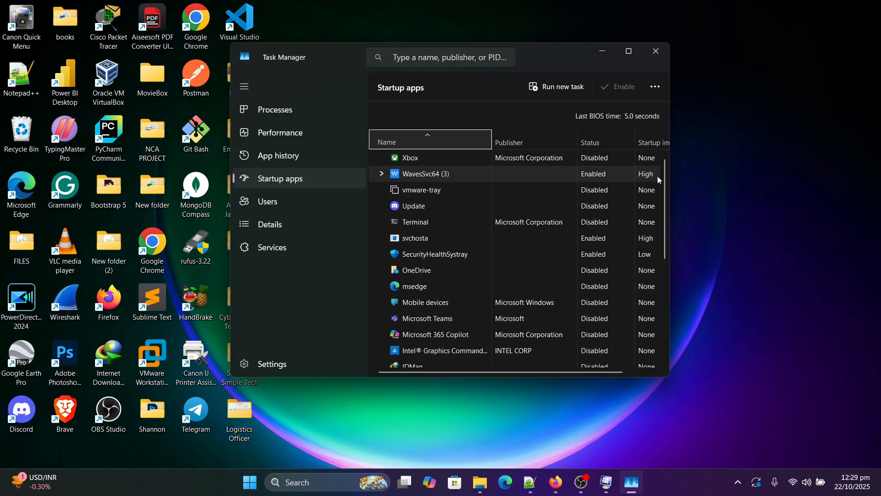
pyautogui.scroll(-1, 667, 207)
pyautogui.moveTo(666, 204); pyautogui.dragTo(661, 150)
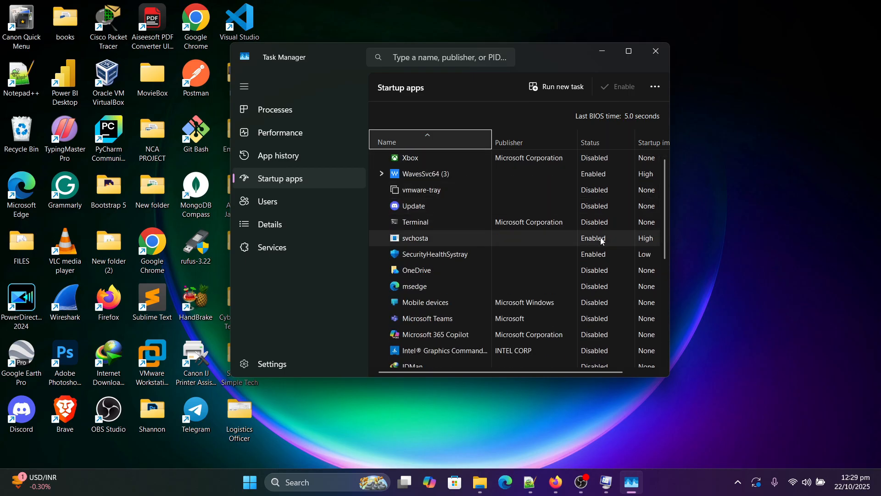
# Check which actions are available for the Update startup app, leave it as is, and close Task Manager
pyautogui.rightClick(591, 209)
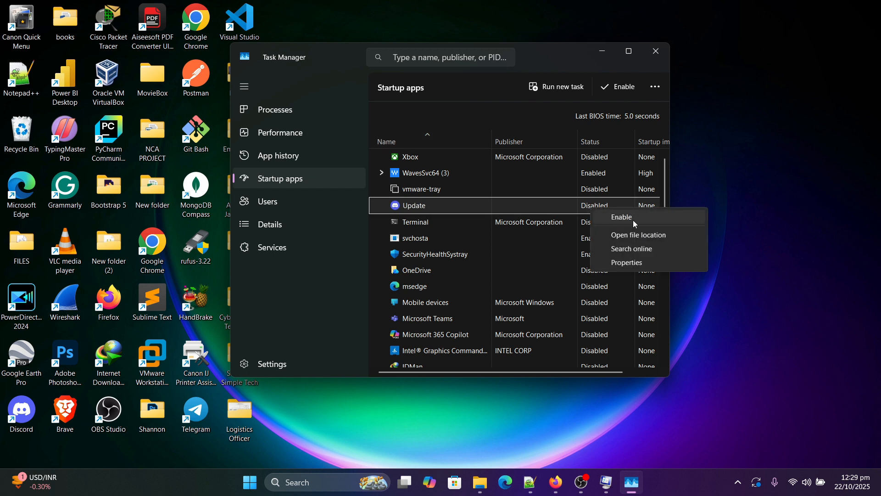
pyautogui.click(685, 172)
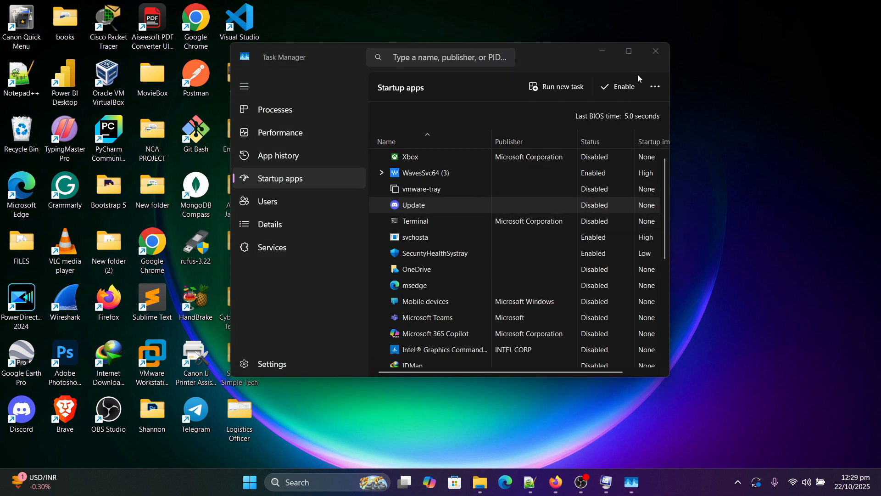
pyautogui.click(653, 55)
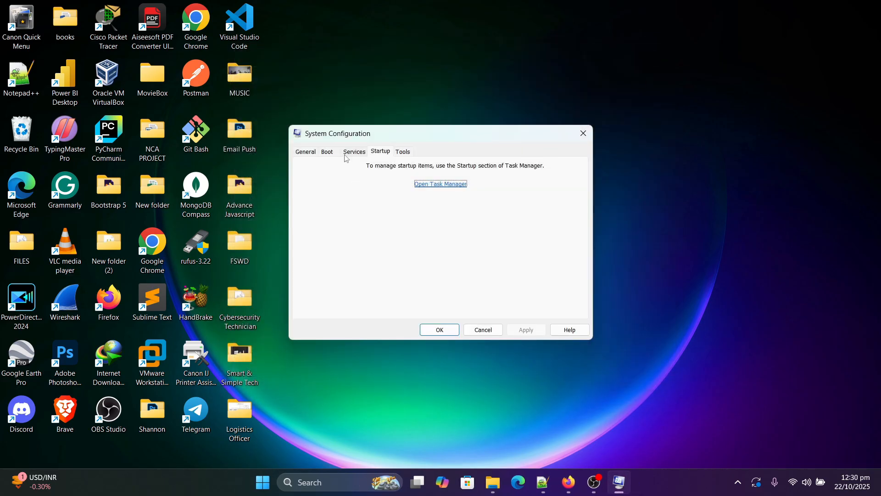
# Show the services in System Configuration and hide all Microsoft services
pyautogui.click(361, 153)
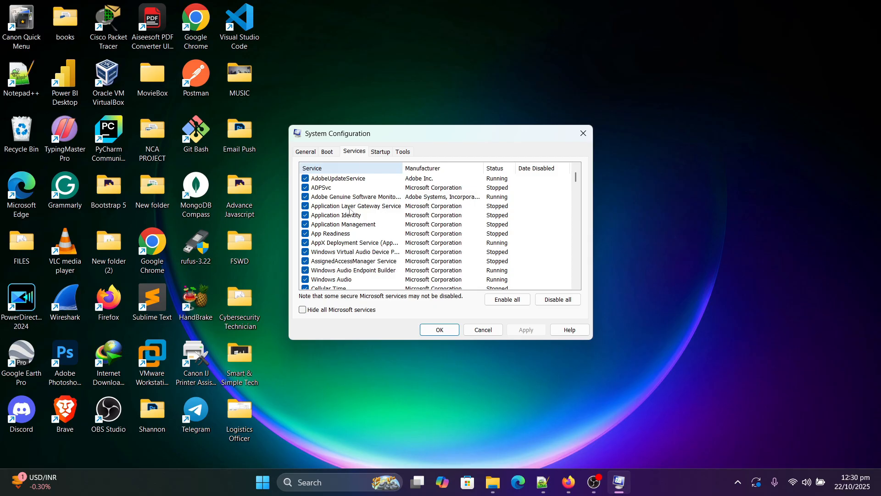
pyautogui.moveTo(576, 180)
pyautogui.mouseDown()
pyautogui.moveTo(584, 267)
pyautogui.moveTo(572, 182)
pyautogui.mouseUp()
pyautogui.click(303, 310)
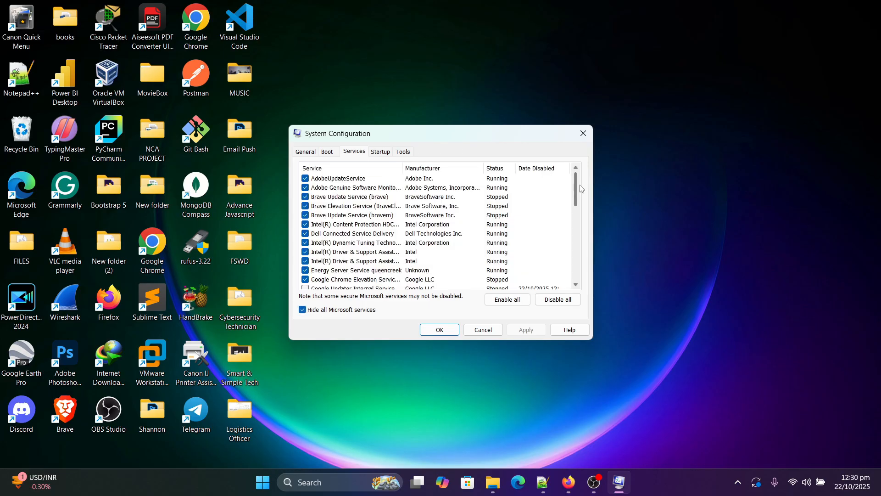
pyautogui.scroll(-2, 575, 194)
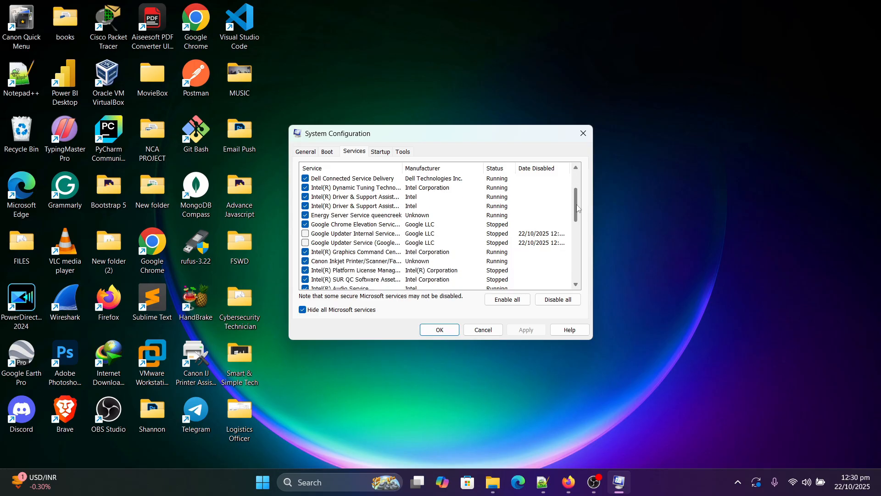
# Toggle the two Google Updater services, leaving both disabled, and apply the configuration and close it
pyautogui.click(305, 233)
pyautogui.click(305, 243)
pyautogui.click(306, 243)
pyautogui.click(306, 233)
pyautogui.moveTo(579, 221); pyautogui.dragTo(580, 228)
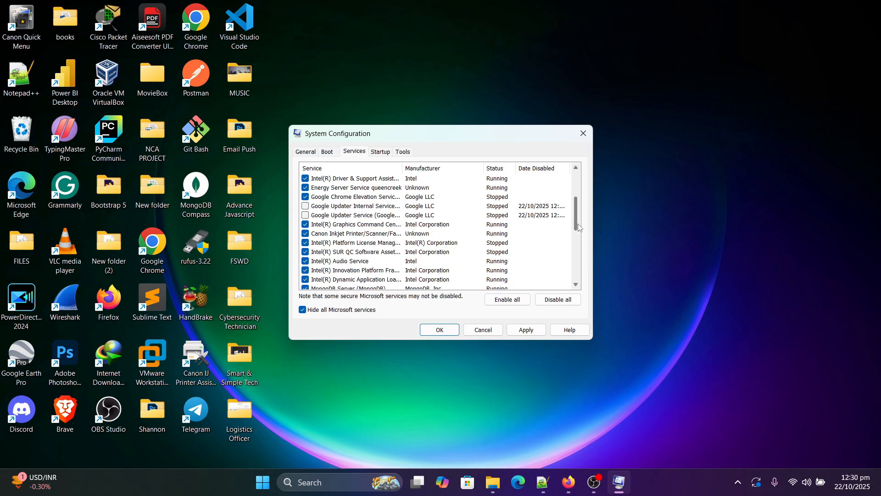
pyautogui.click(526, 329)
pyautogui.click(448, 333)
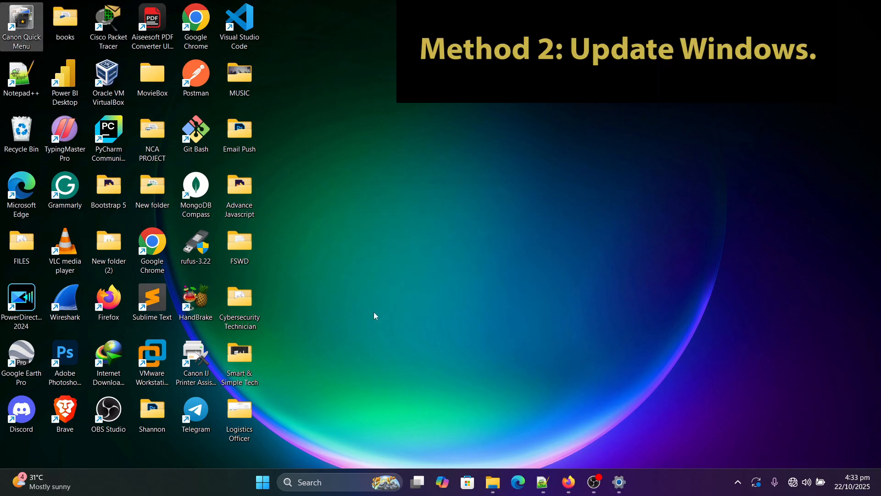
# Search Windows for "updates" and open the Check for updates settings
pyautogui.click(339, 475)
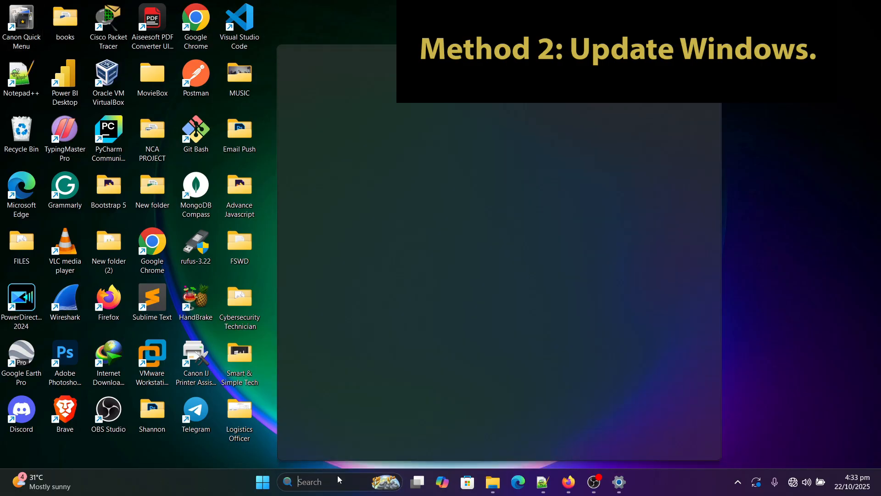
pyautogui.write('upda')
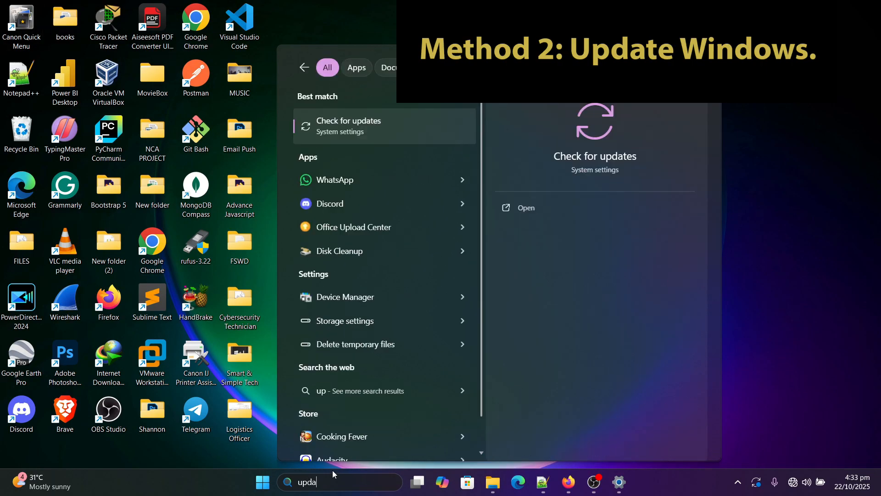
pyautogui.write('tes')
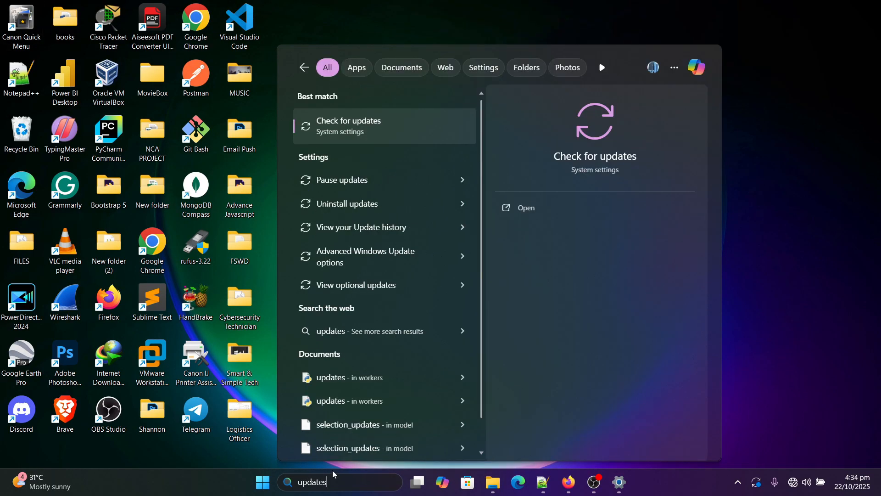
pyautogui.click(349, 123)
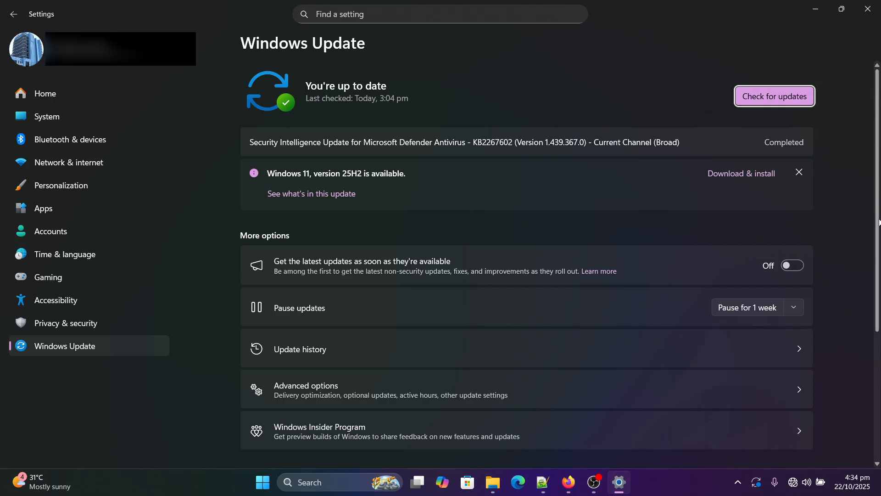
# Examine the Windows Update page and its available durations for pausing updates
pyautogui.moveTo(879, 220); pyautogui.dragTo(880, 319)
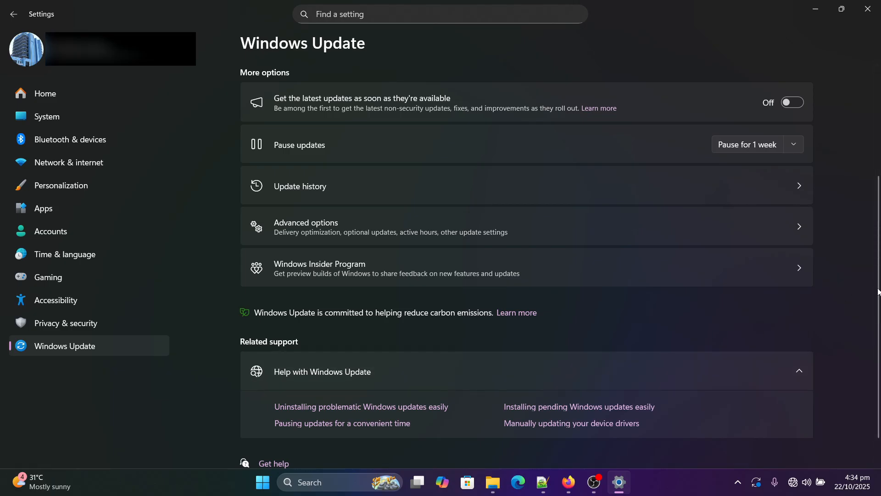
pyautogui.moveTo(875, 296); pyautogui.dragTo(870, 142)
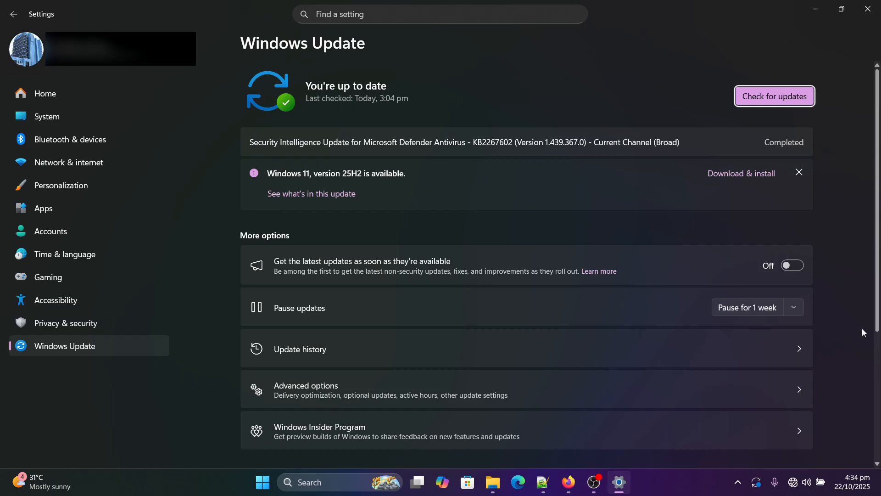
pyautogui.click(792, 308)
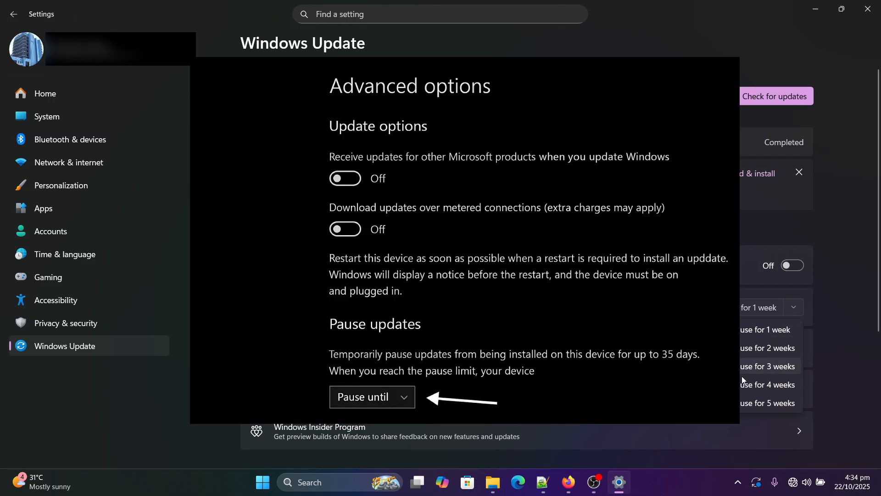
pyautogui.click(794, 307)
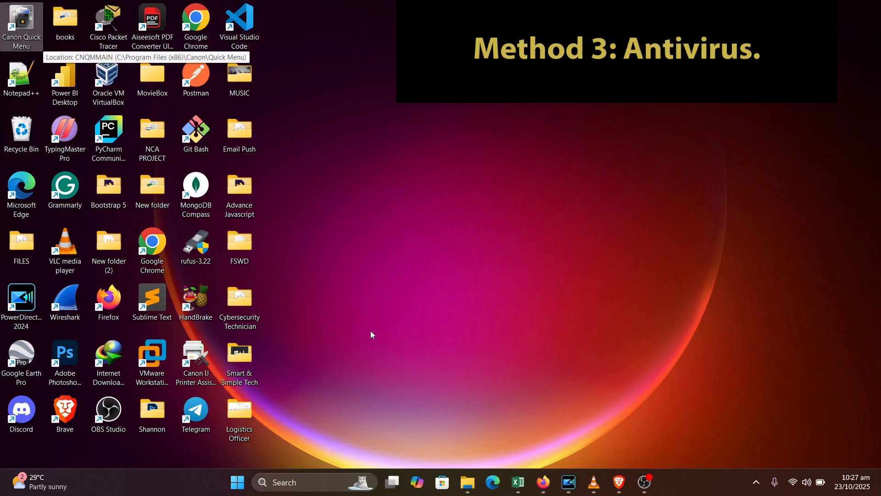
# Search Windows for "brave" and open the Brave browser
pyautogui.click(423, 295)
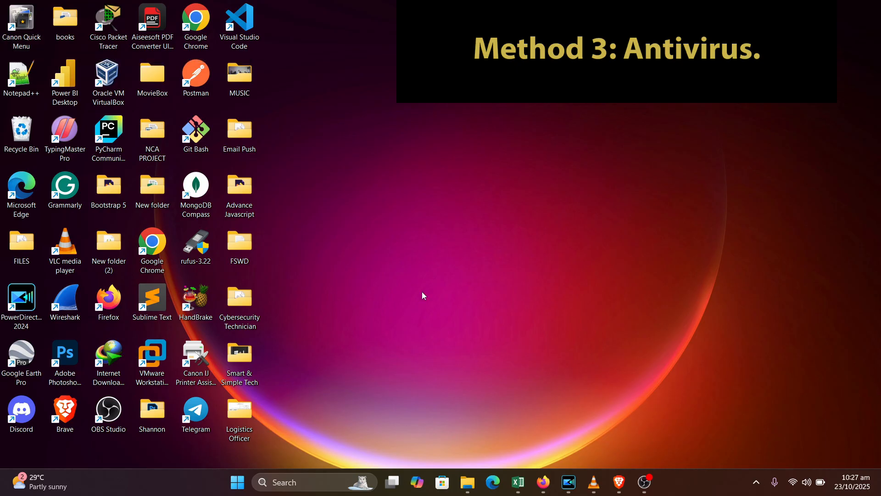
pyautogui.click(307, 485)
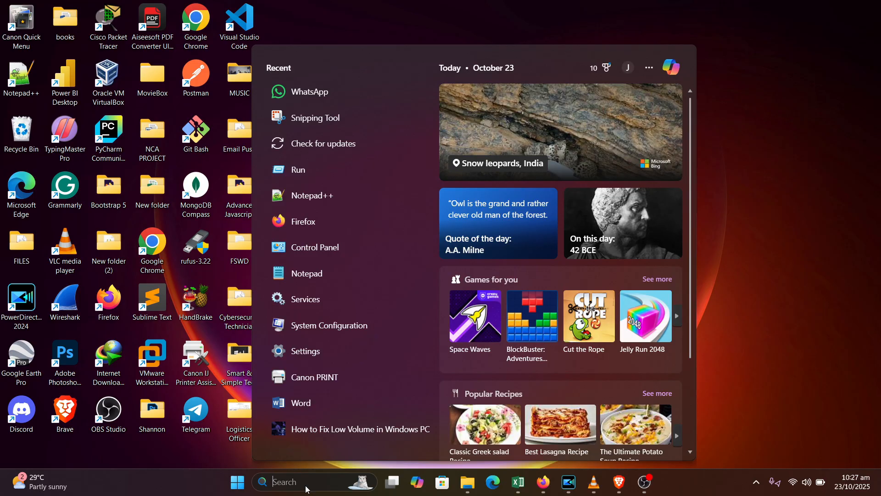
pyautogui.write('brav')
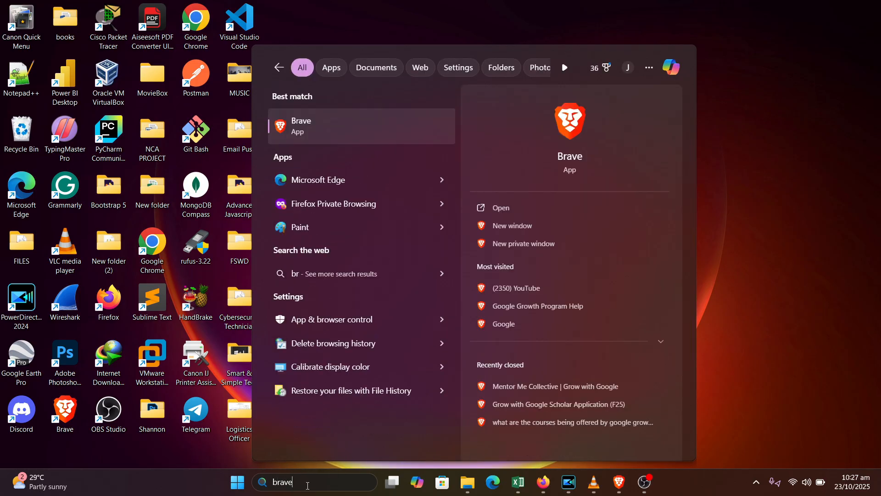
pyautogui.write('e')
pyautogui.press('Return')
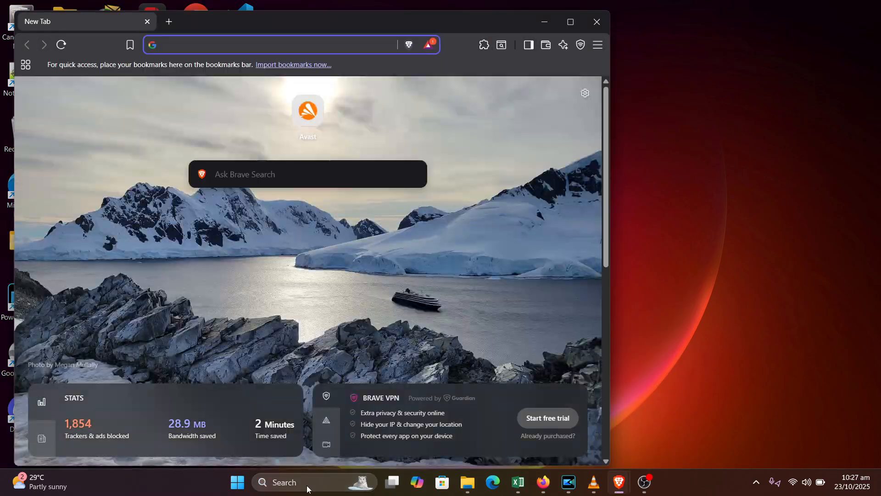
# Maximize the browser window and open avast.com
pyautogui.click(575, 26)
pyautogui.write('avast.com')
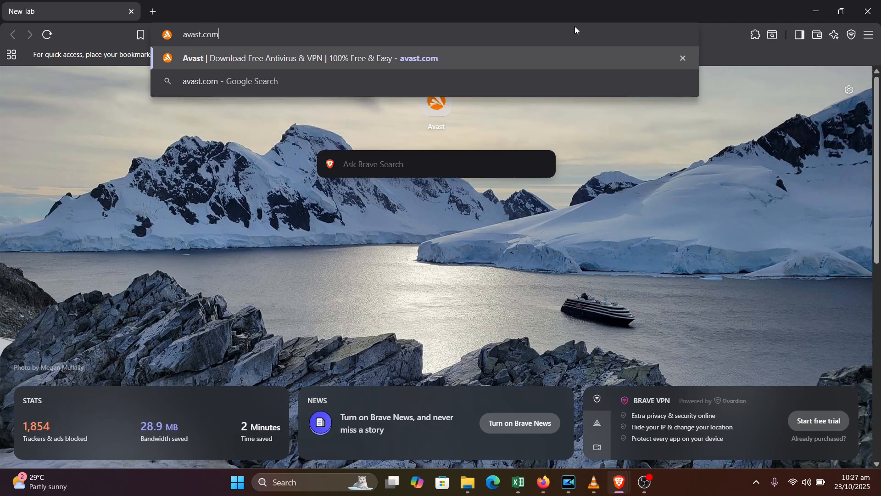
pyautogui.press('Return')
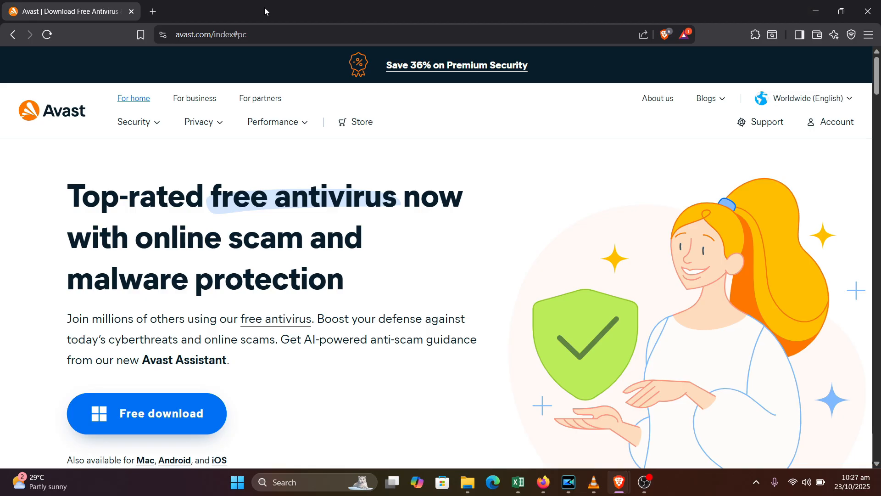
# Open malwarebytes.com in a new browser tab
pyautogui.click(153, 12)
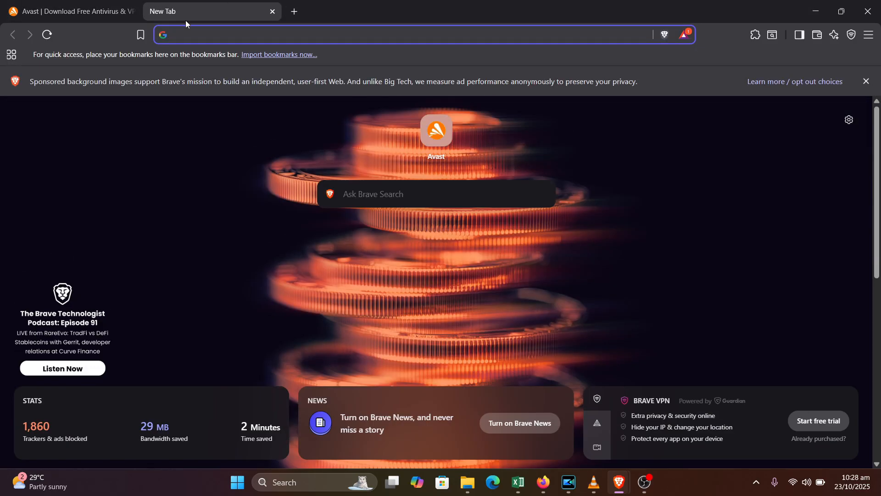
pyautogui.write('malware')
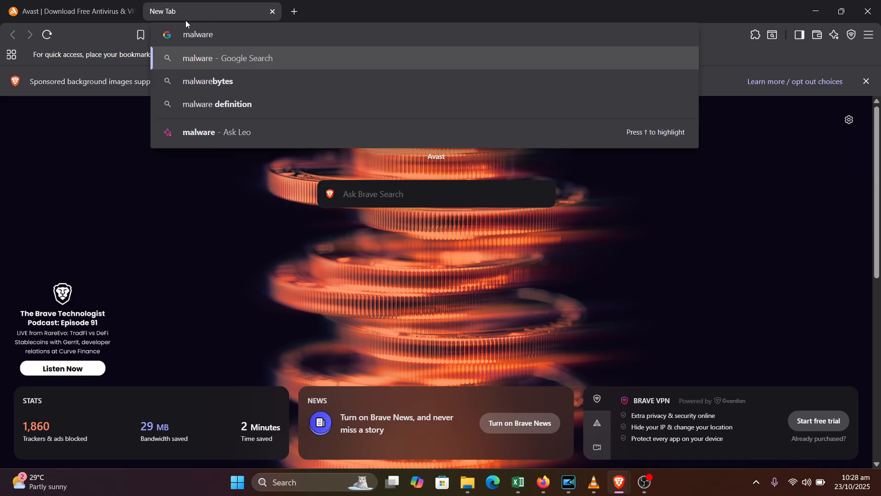
pyautogui.write('bytes.com')
pyautogui.press('Return')
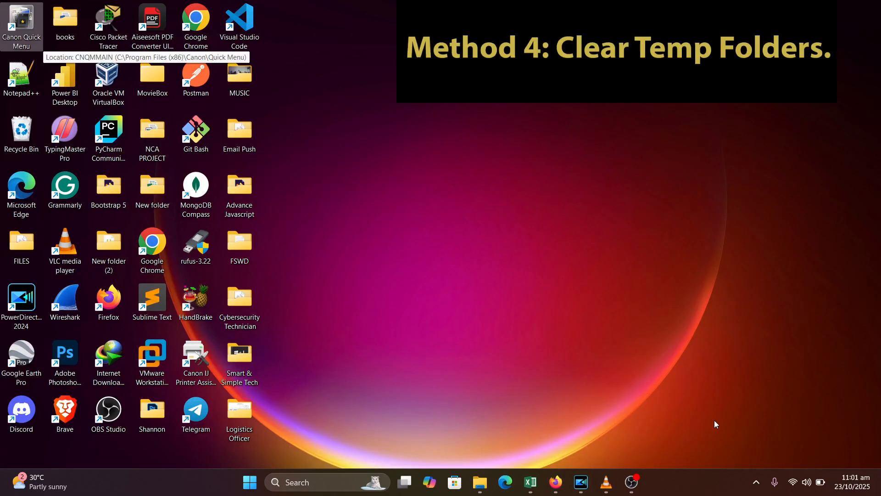
# Open the Windows Temp folder by running "temp" from the Run dialog
pyautogui.click(342, 479)
pyautogui.write('run')
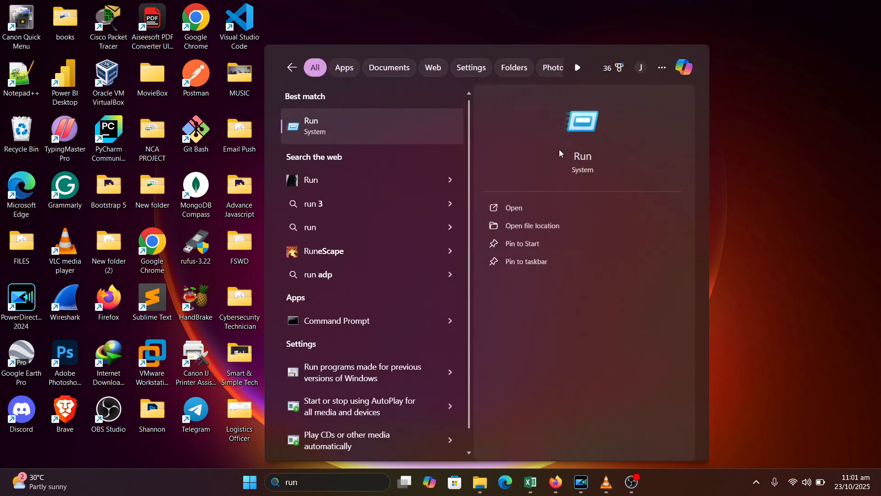
pyautogui.click(559, 149)
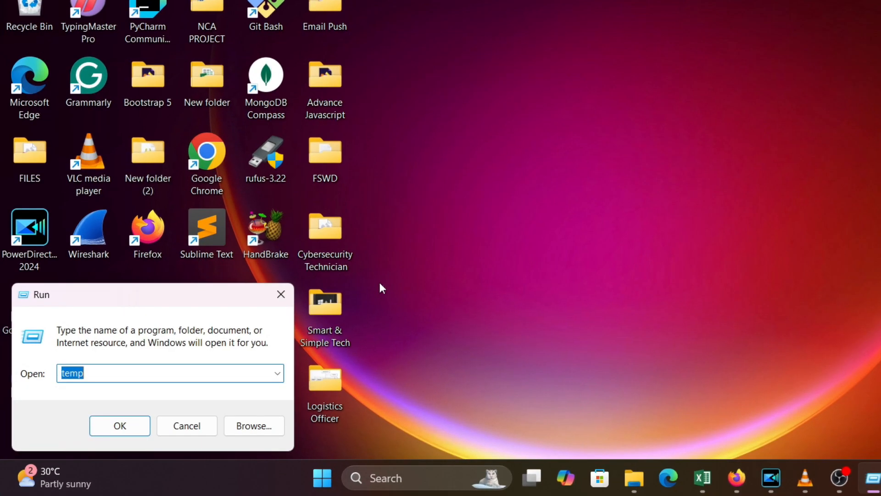
pyautogui.write('tem')
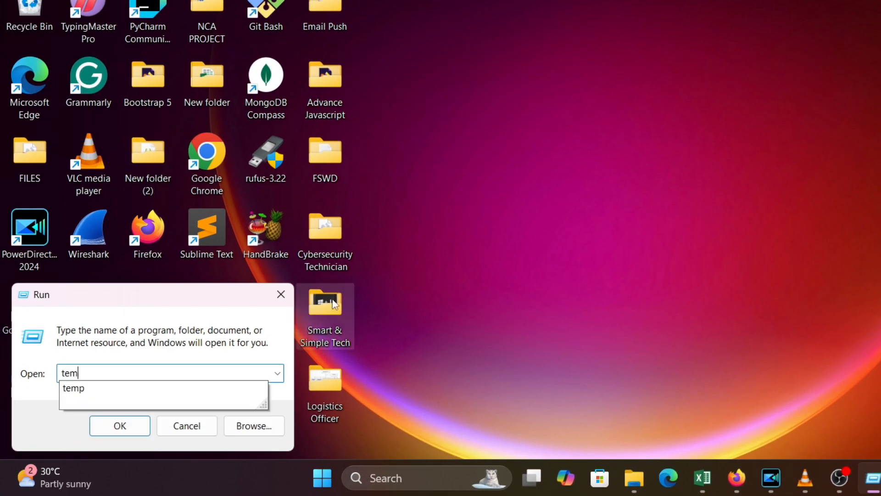
pyautogui.click(73, 387)
pyautogui.click(122, 425)
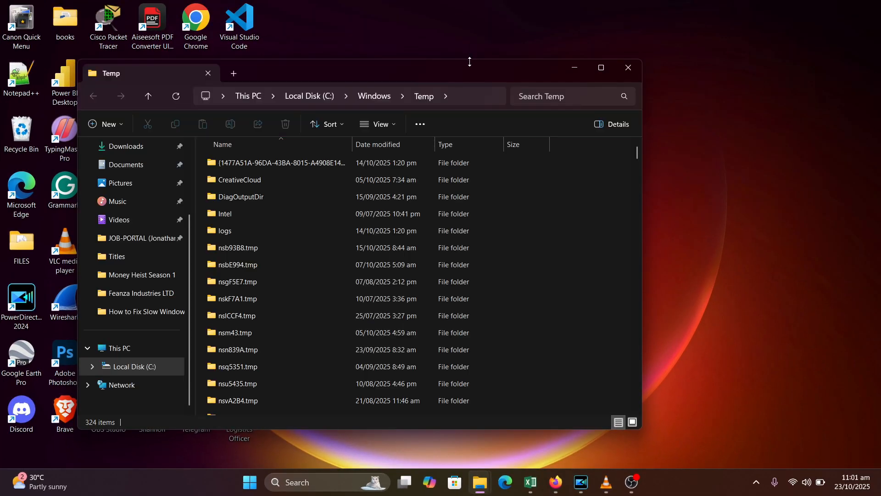
# Select everything in the Windows Temp folder and delete it
pyautogui.moveTo(469, 65); pyautogui.dragTo(566, 64)
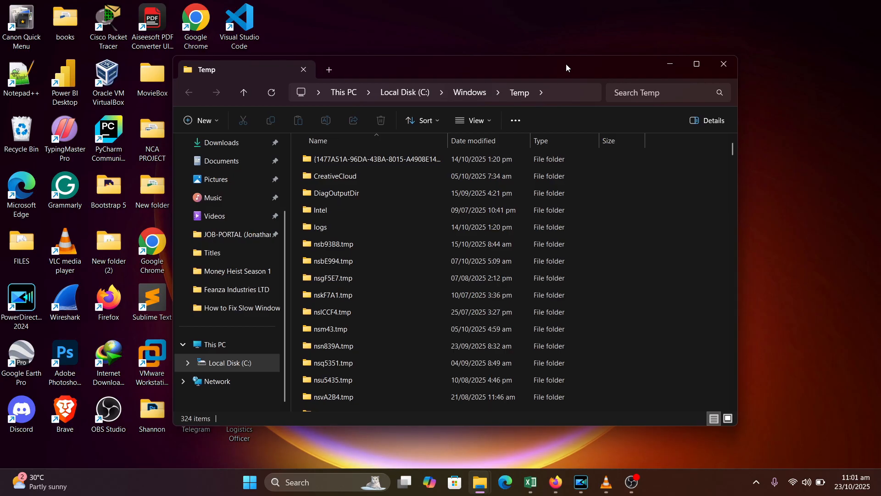
pyautogui.moveTo(733, 151)
pyautogui.mouseDown()
pyautogui.moveTo(734, 400)
pyautogui.moveTo(727, 136)
pyautogui.mouseUp()
pyautogui.hotkey('ctrl', 'a')
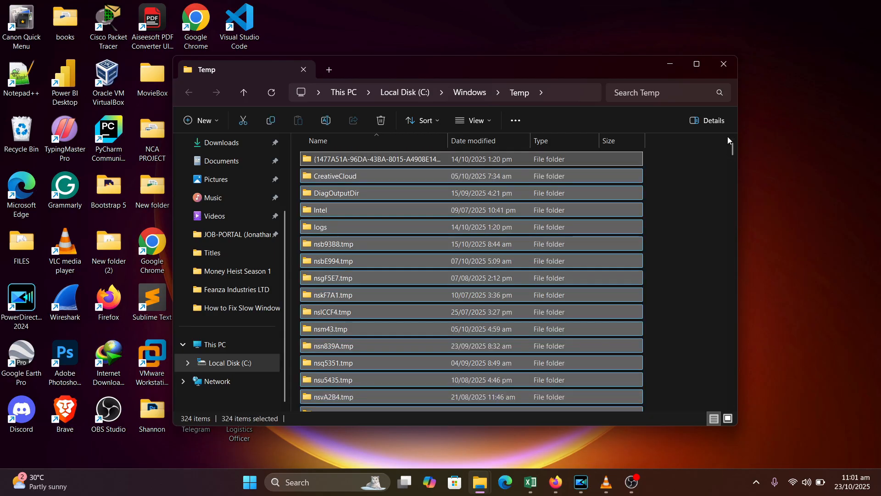
pyautogui.press('Delete')
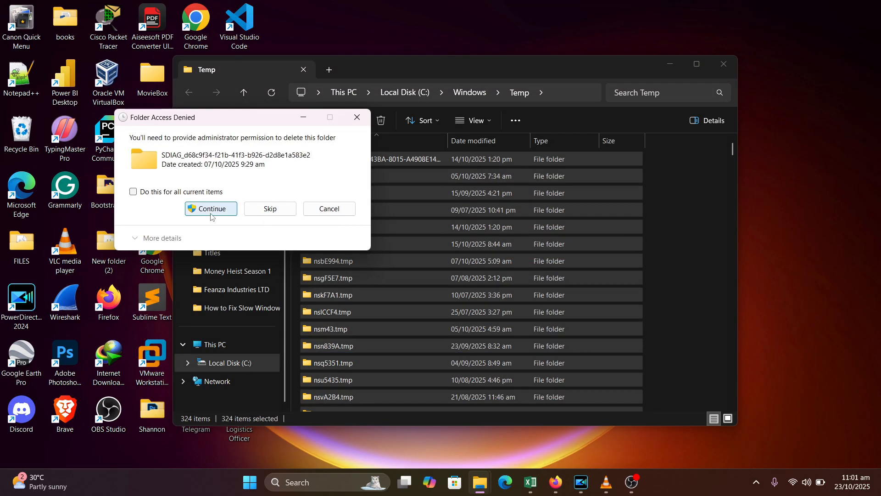
# Continue the deletion with administrator permission for all current items, and skip all items that still require permission
pyautogui.click(191, 208)
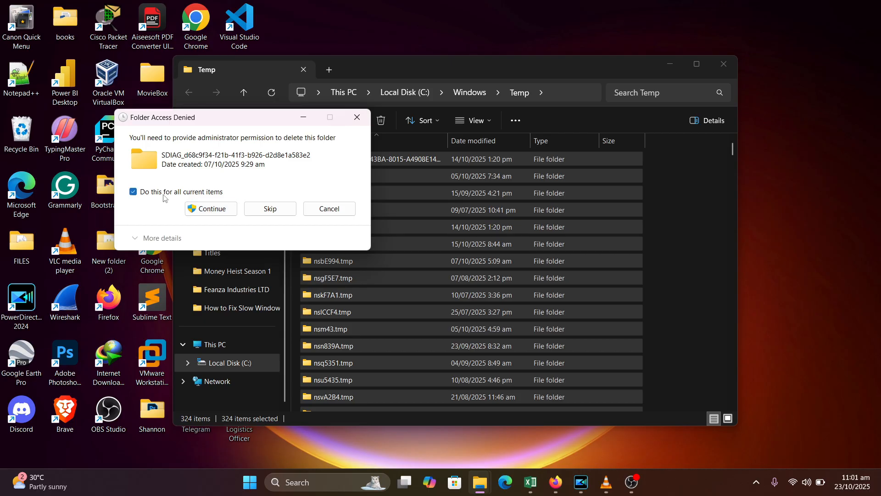
pyautogui.click(207, 210)
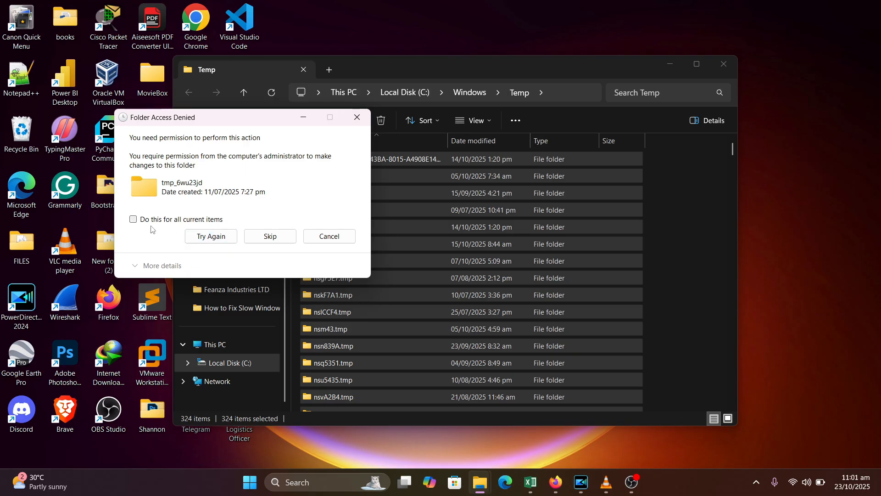
pyautogui.click(150, 221)
pyautogui.click(270, 236)
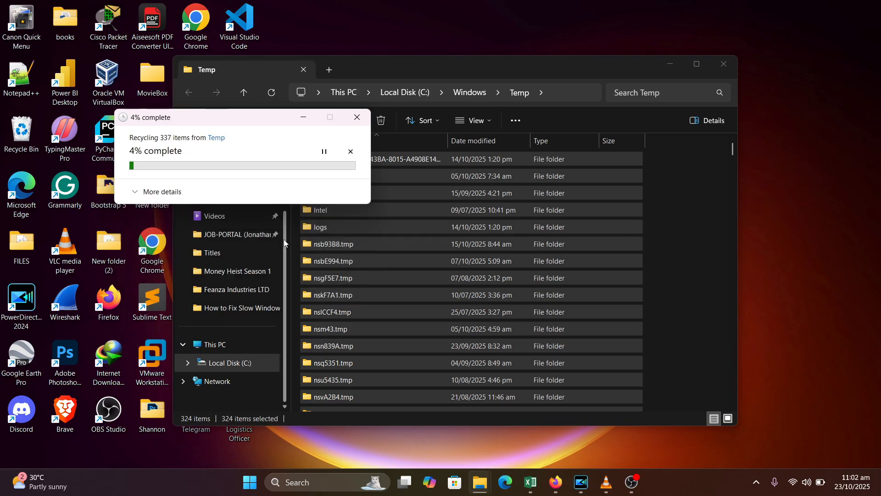
# Open the user's temp folder by running "%temp%" from the Run dialog and delete all of its contents
pyautogui.press('super+d')
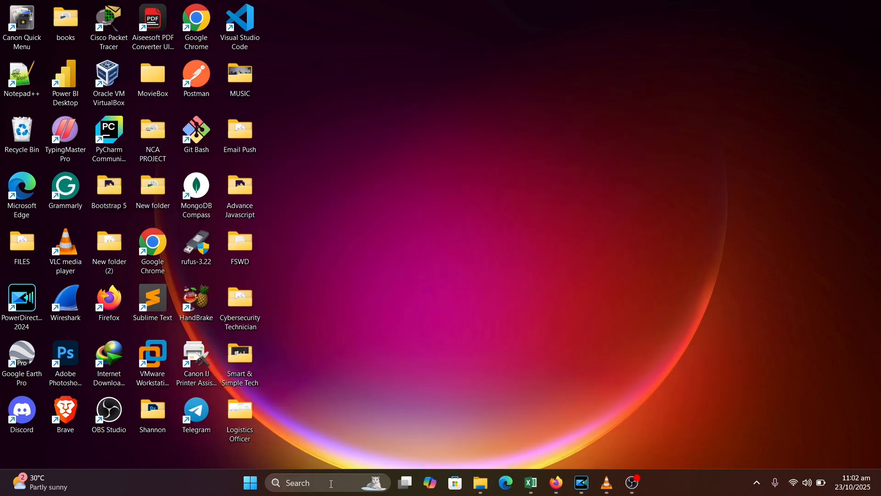
pyautogui.click(323, 488)
pyautogui.write('run')
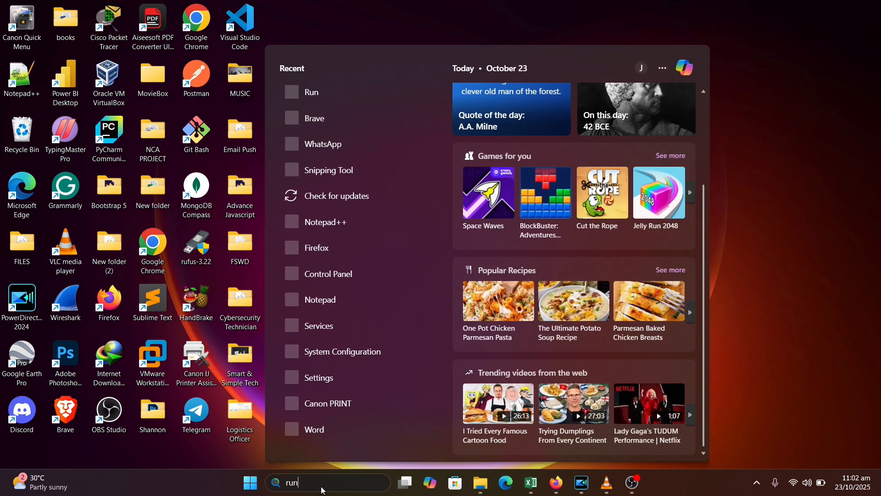
pyautogui.press('Return')
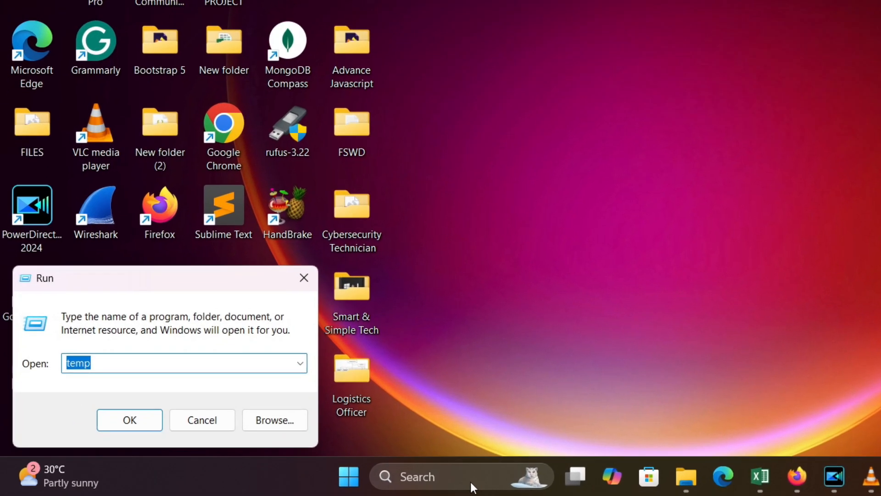
pyautogui.press('BackSpace')
pyautogui.write('%')
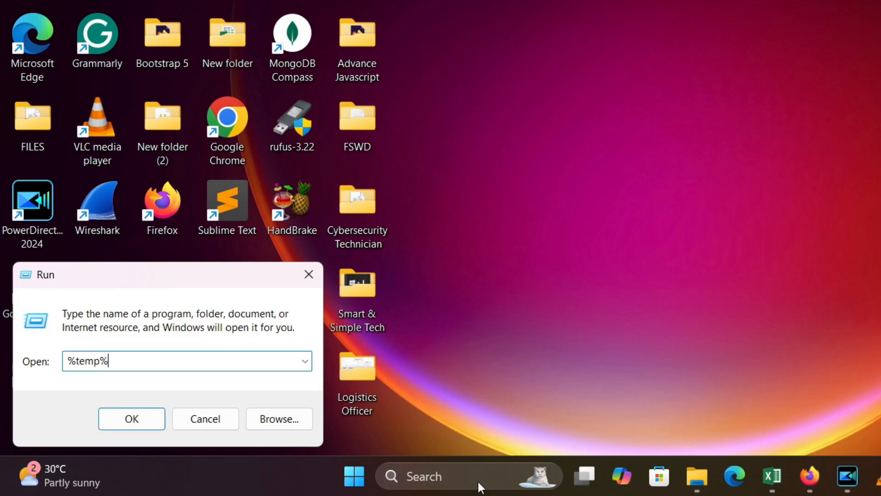
pyautogui.click(116, 422)
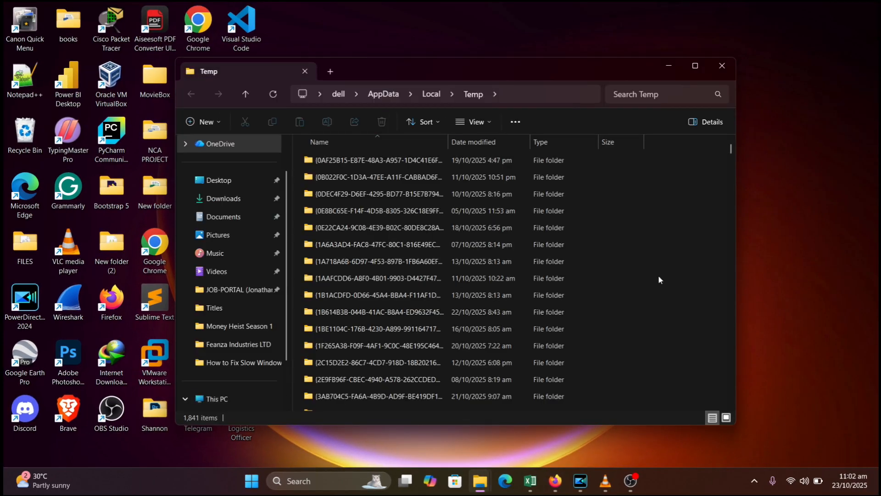
pyautogui.hotkey('ctrl', 'a')
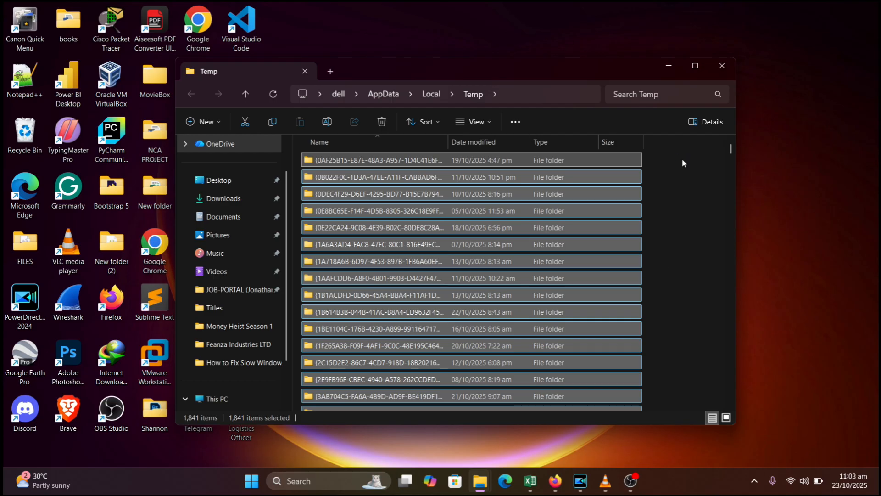
pyautogui.press('Delete')
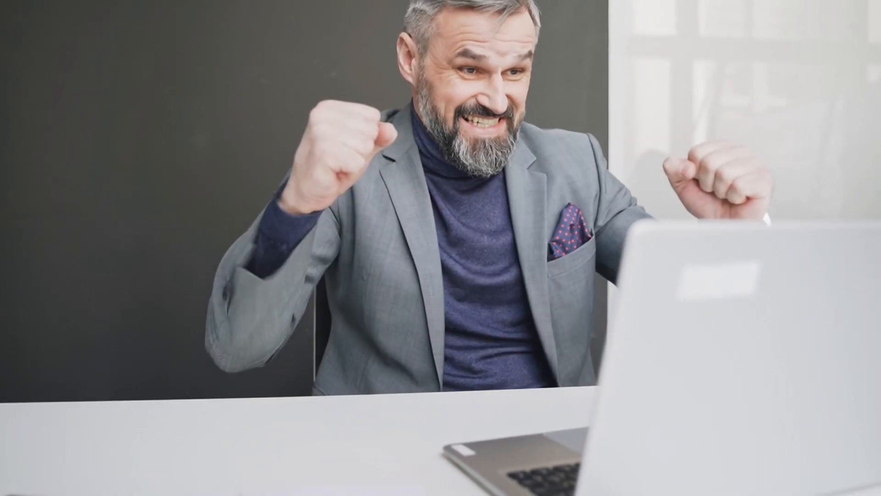